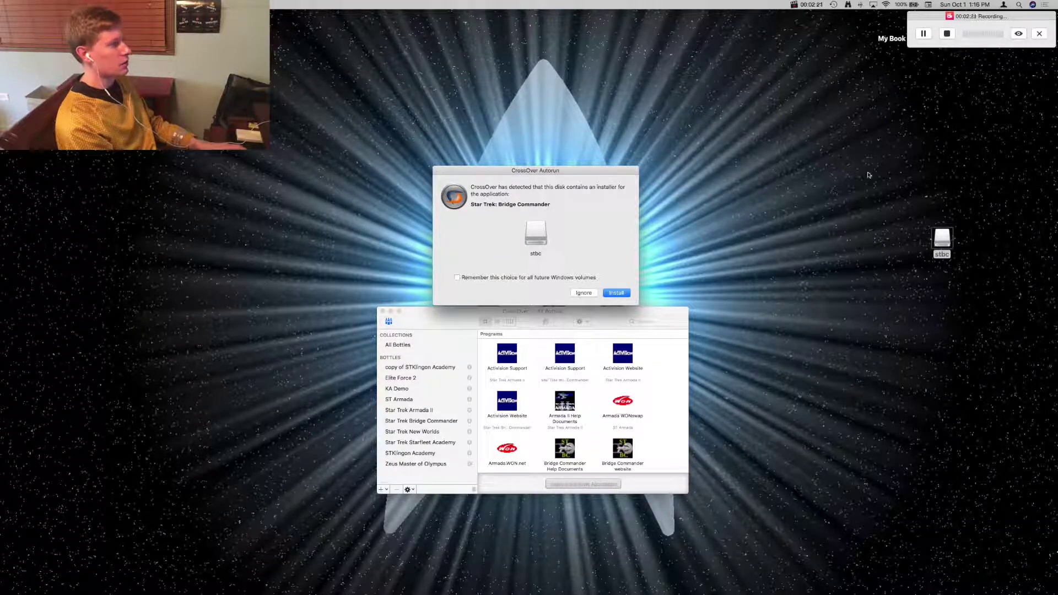
Accept the autorun prompt's offer to install the detected Bridge Commander disc.
drag(581, 171, 593, 172)
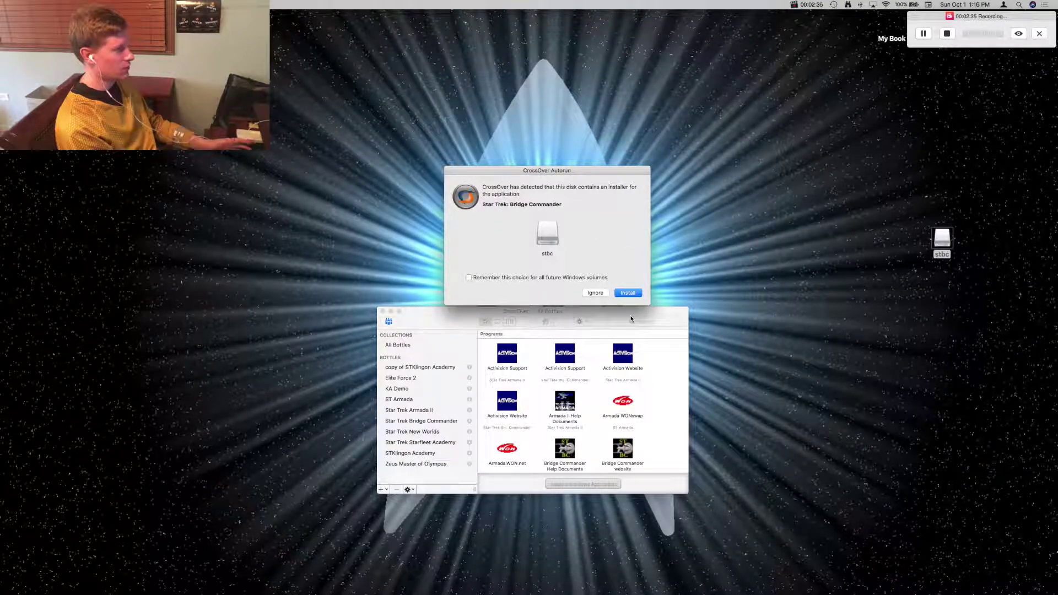
click(638, 295)
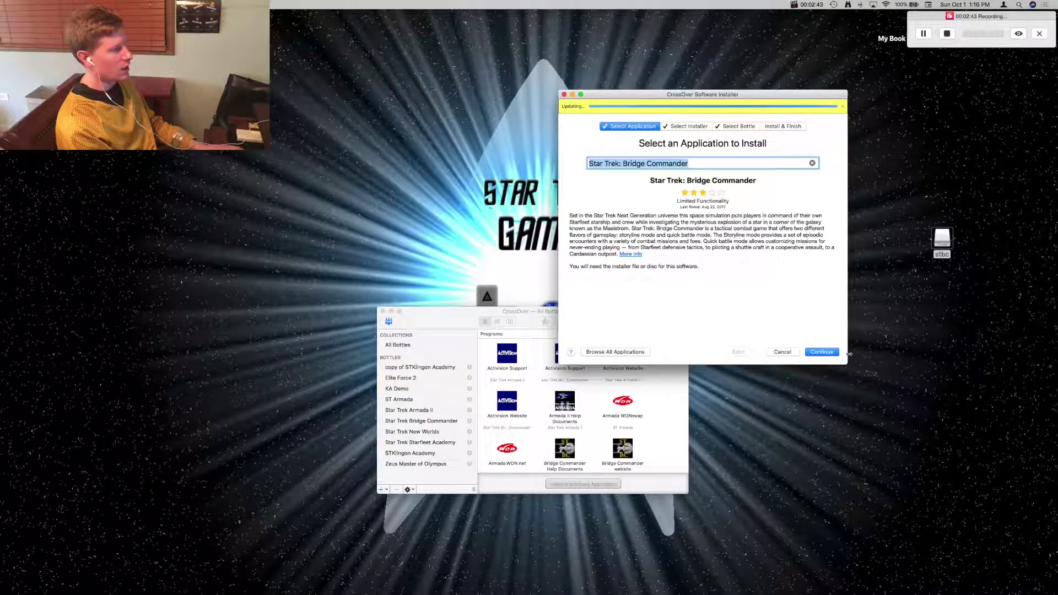
Review the new Windows XP bottle and stbc disc source, then begin installation.
click(822, 353)
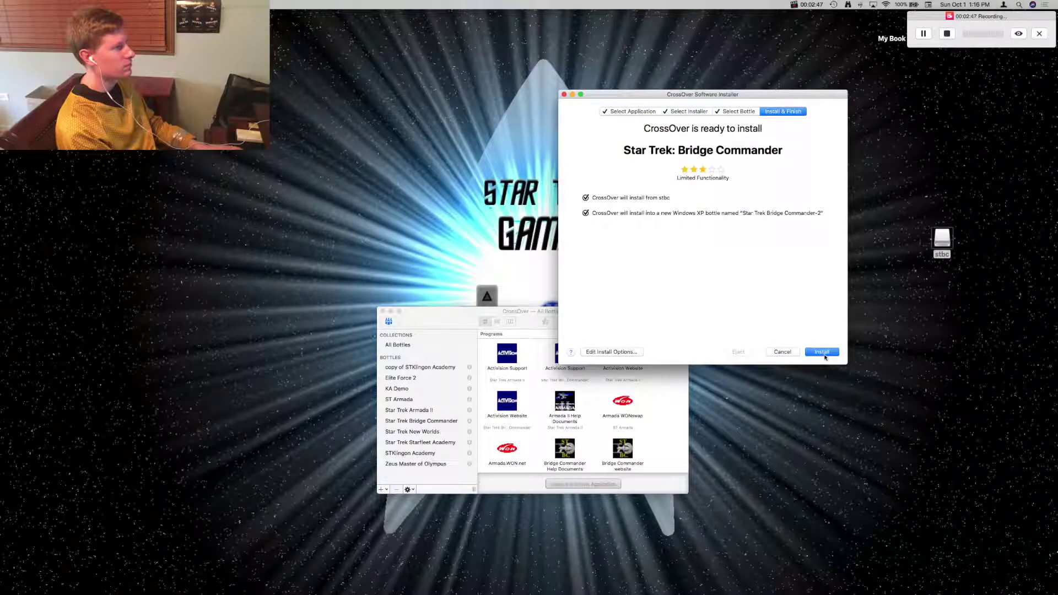
click(745, 114)
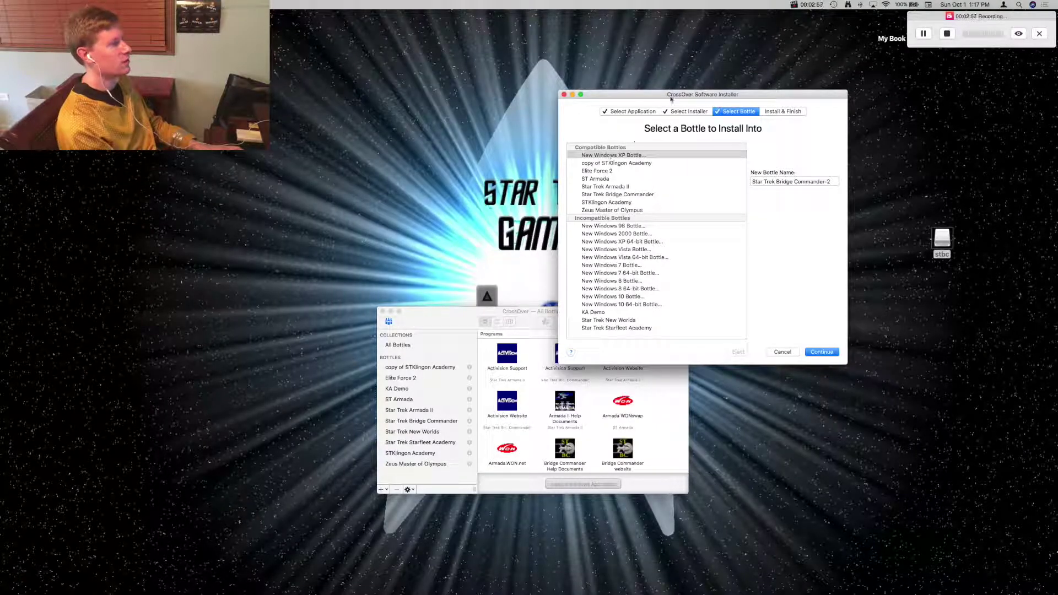
click(694, 115)
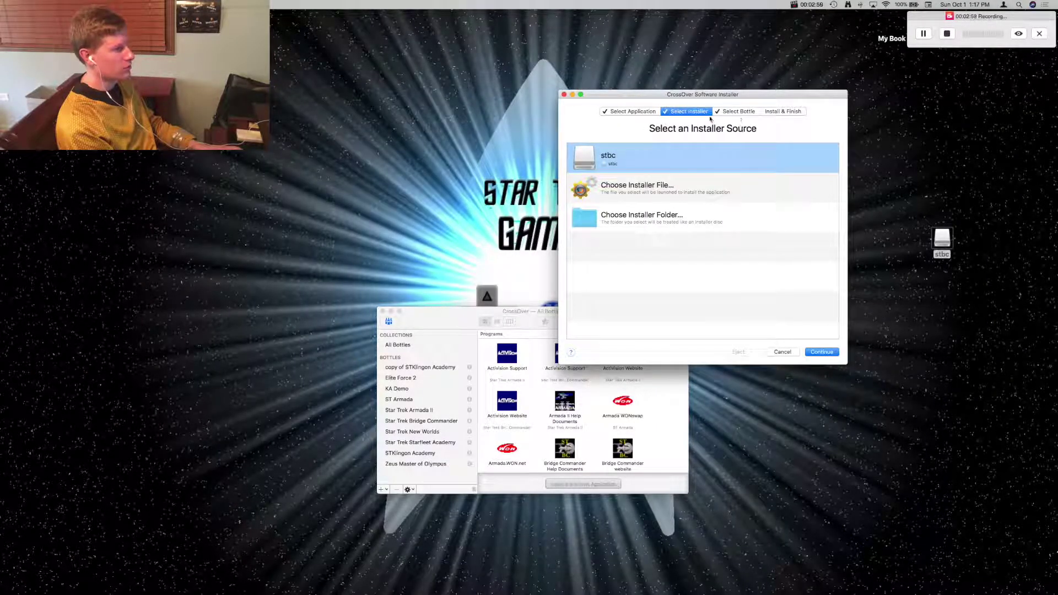
click(791, 113)
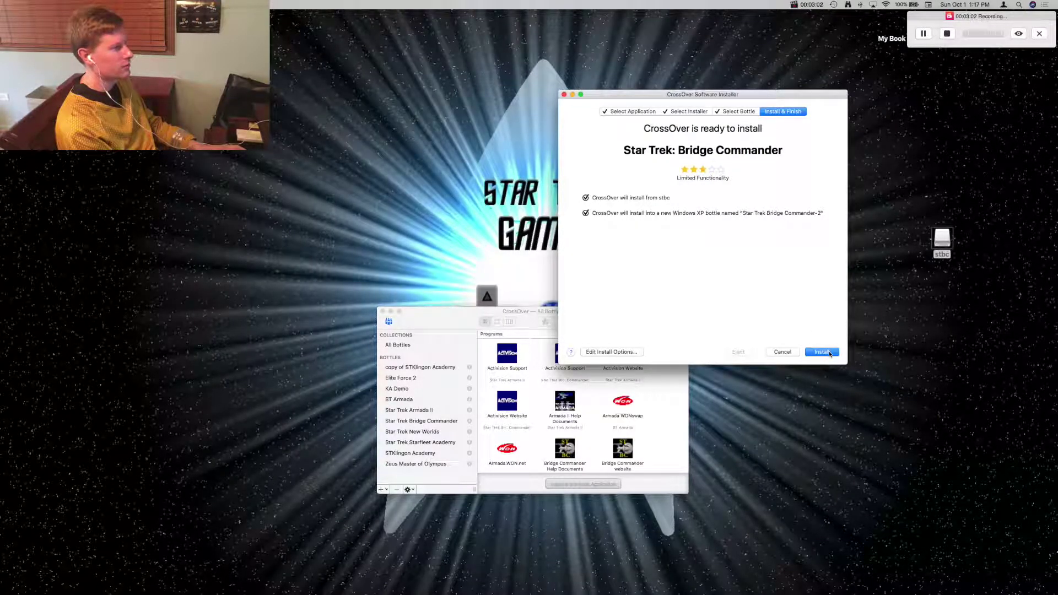
click(829, 353)
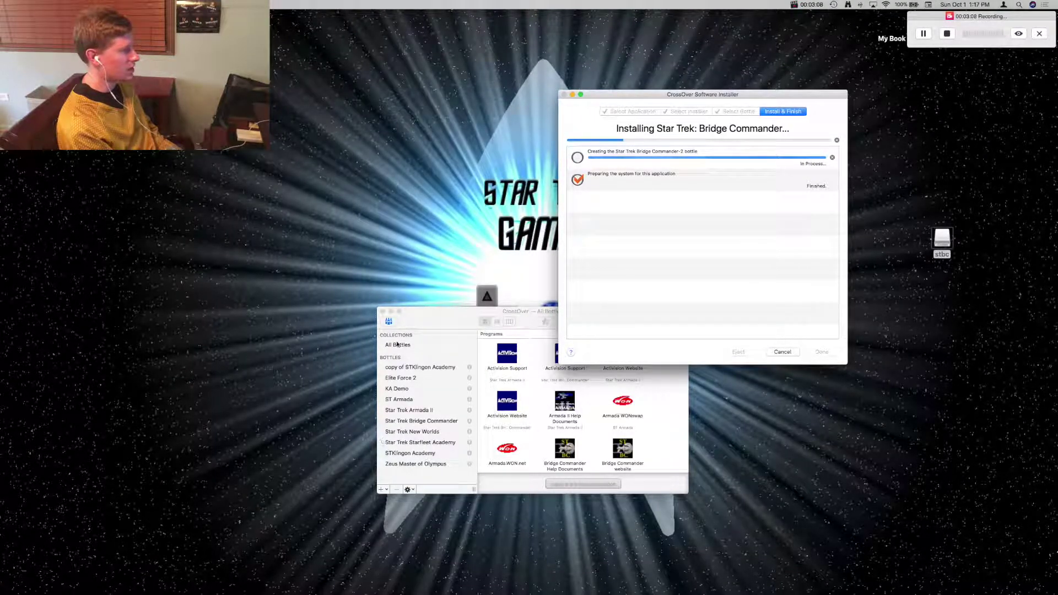
Move the bottles window aside and launch the game's setup from the disc menu.
drag(456, 315, 314, 281)
click(762, 271)
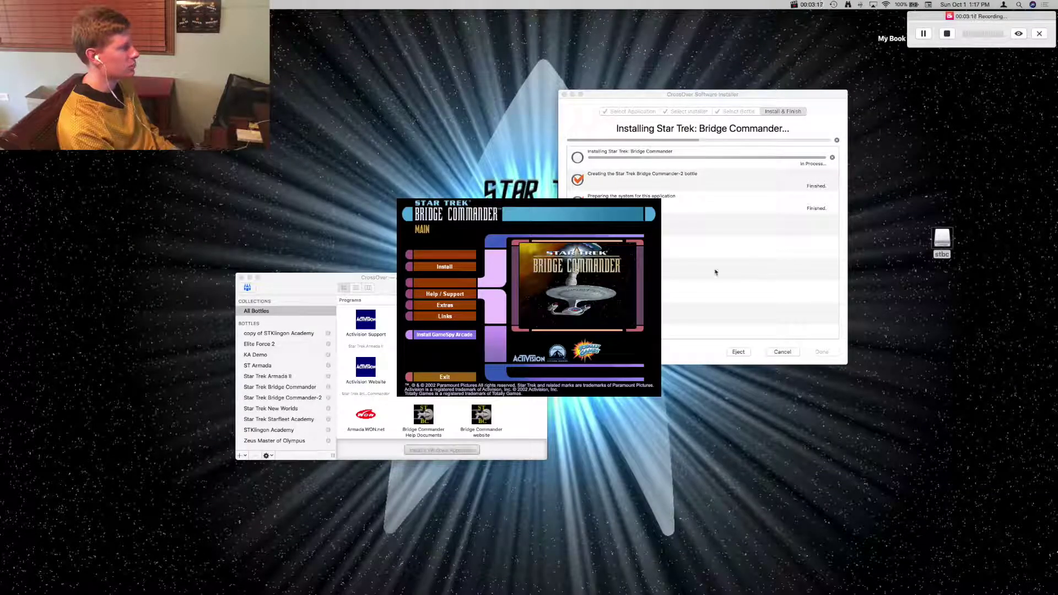
click(463, 273)
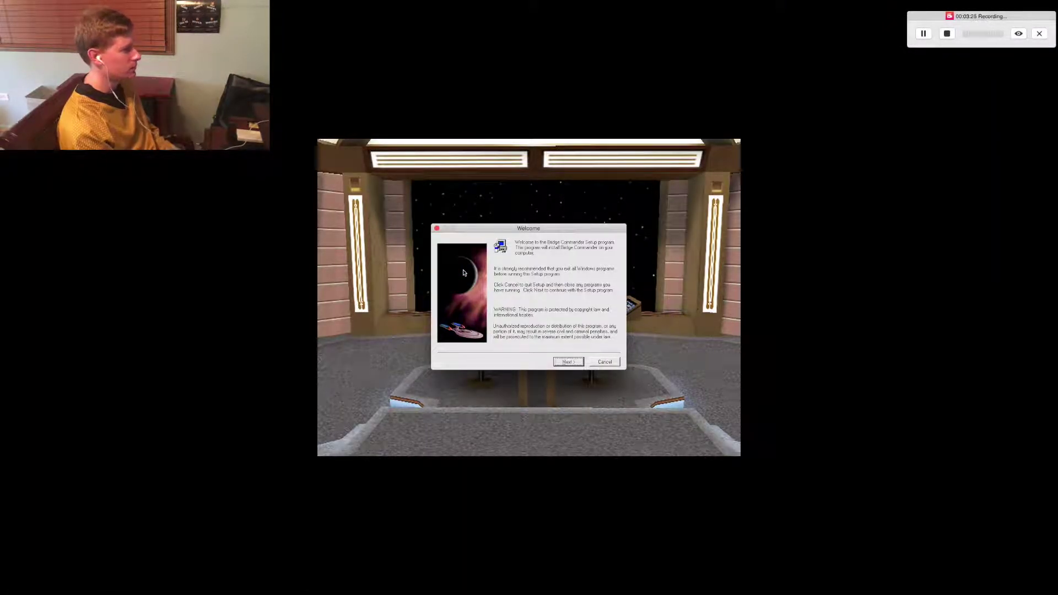
Pass the welcome and requirements pages, accept the license, and keep default destination and program folders.
click(570, 364)
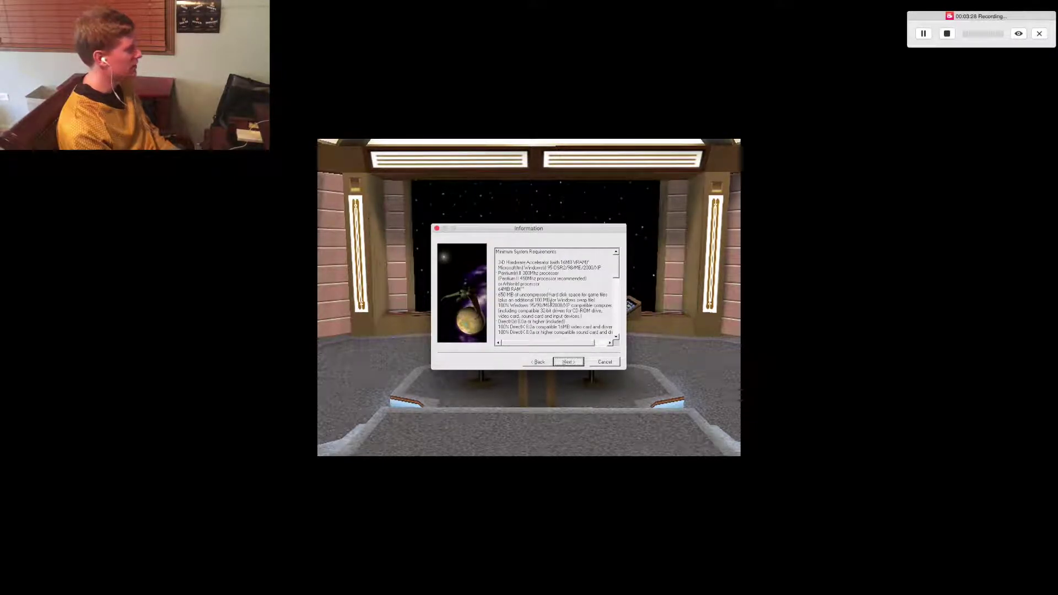
click(560, 361)
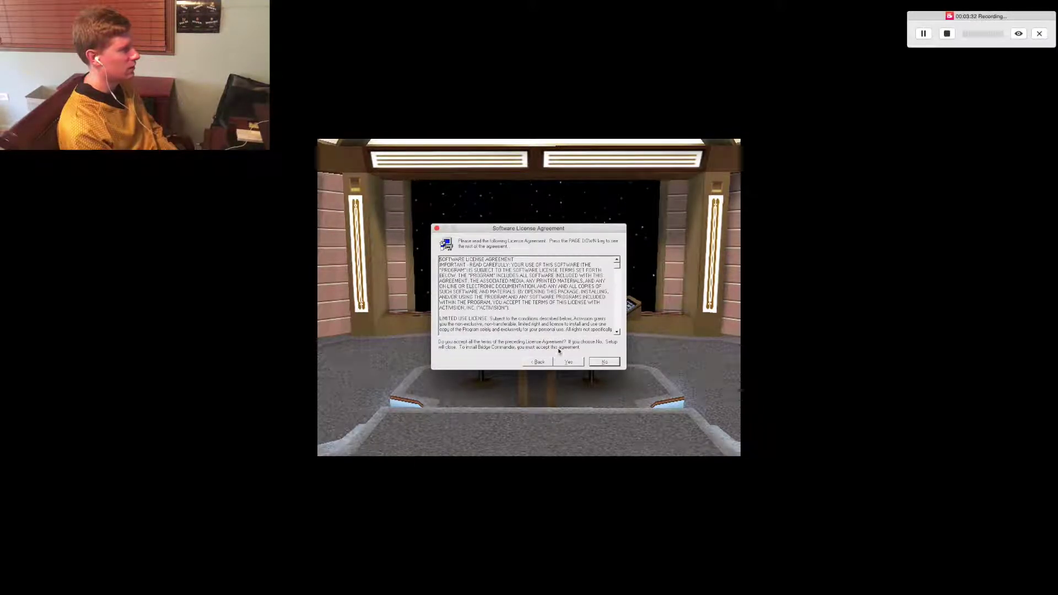
click(577, 366)
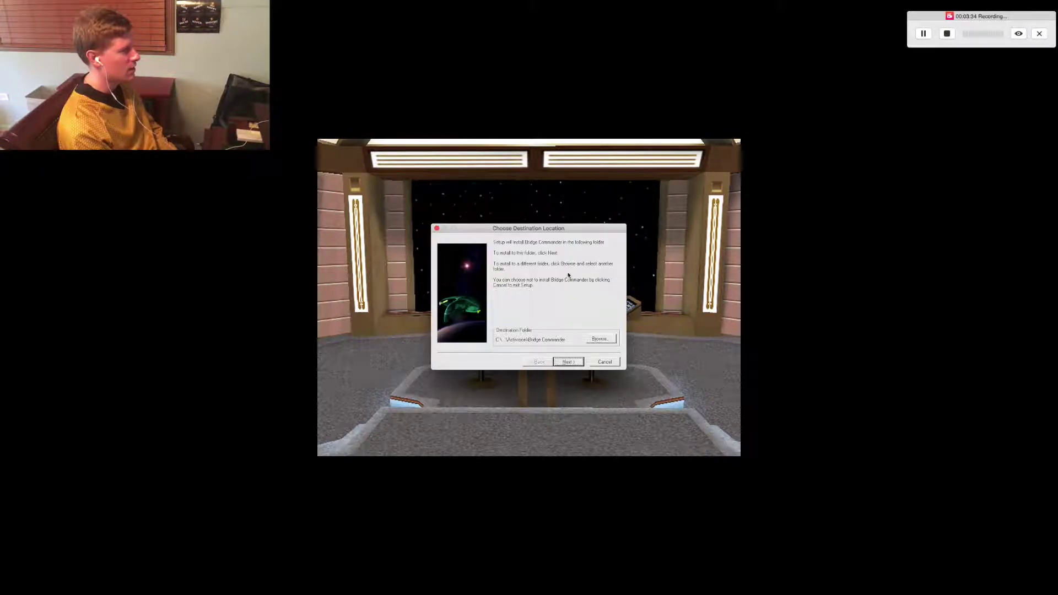
click(574, 363)
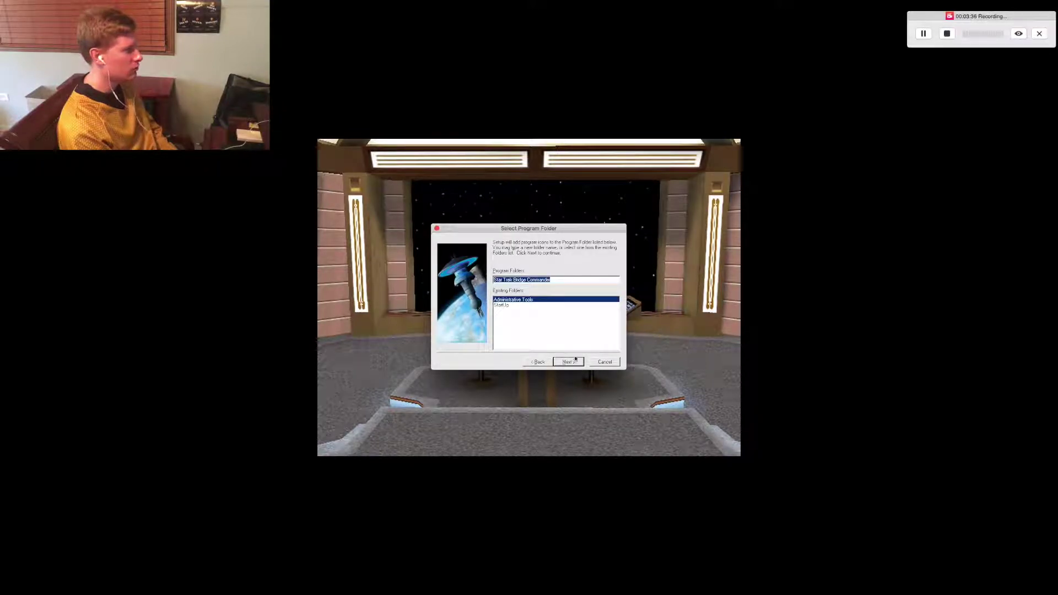
click(575, 362)
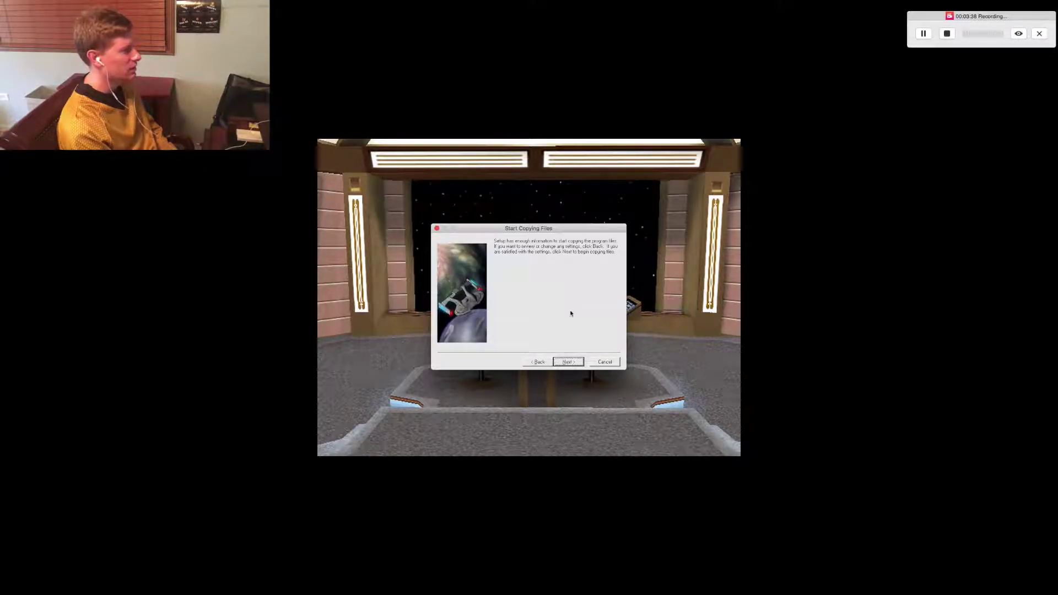
click(576, 364)
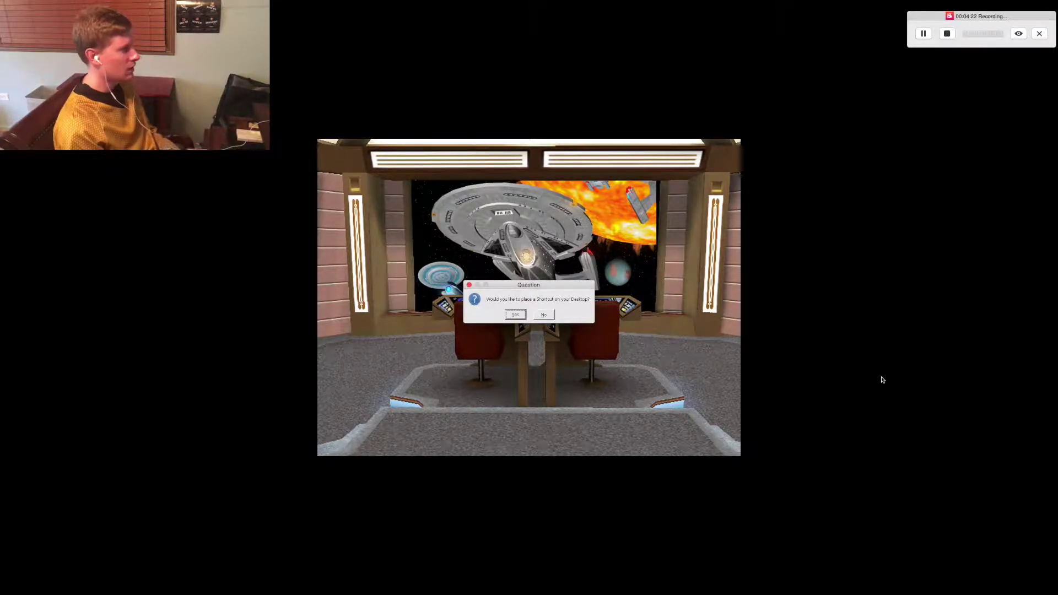
Decline the desktop shortcut, answer the registration question, and finish the game's setup.
click(543, 317)
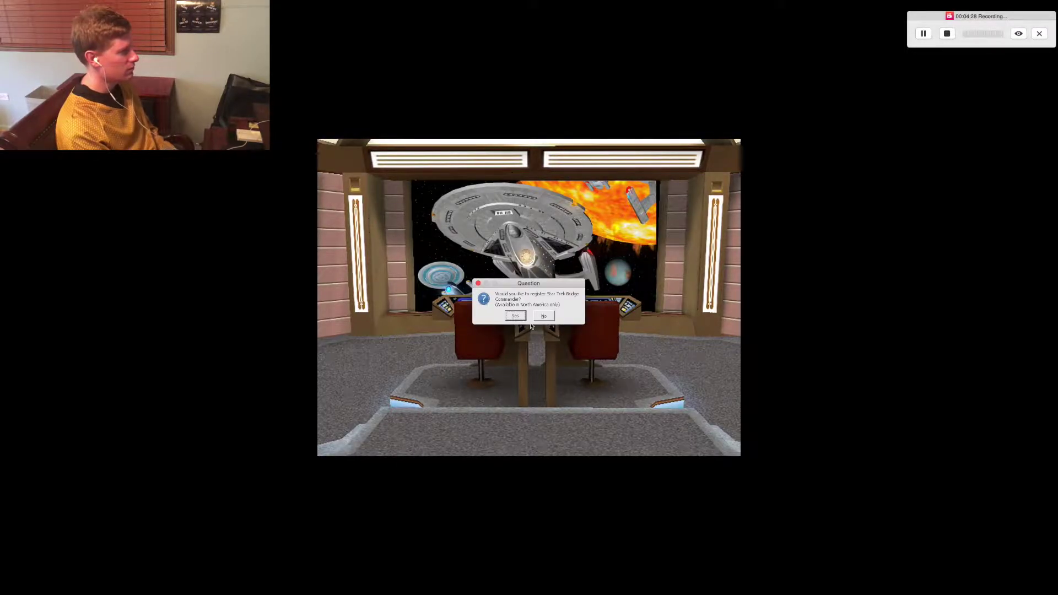
click(545, 316)
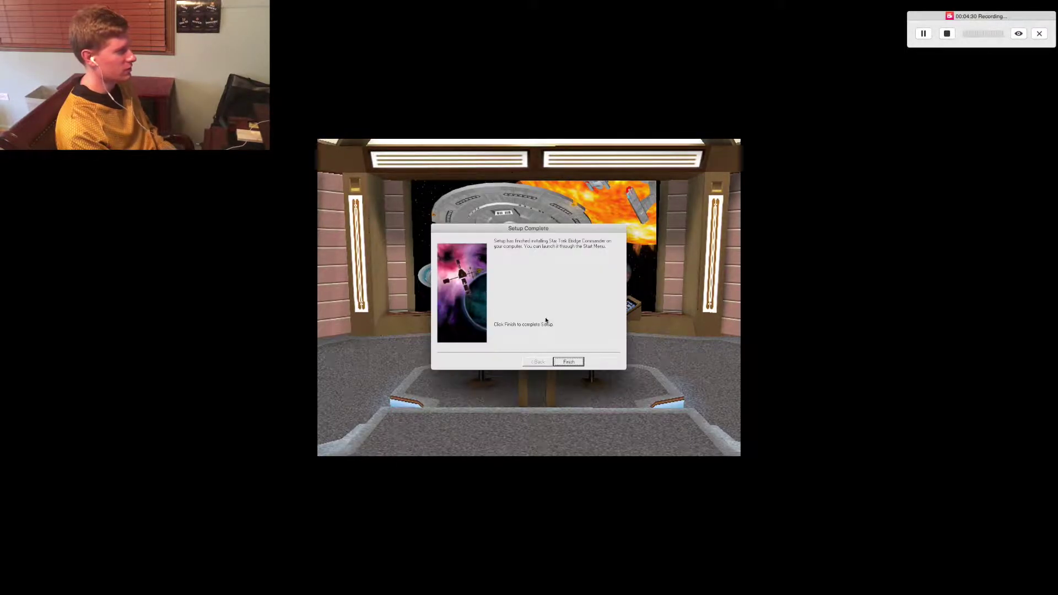
click(568, 363)
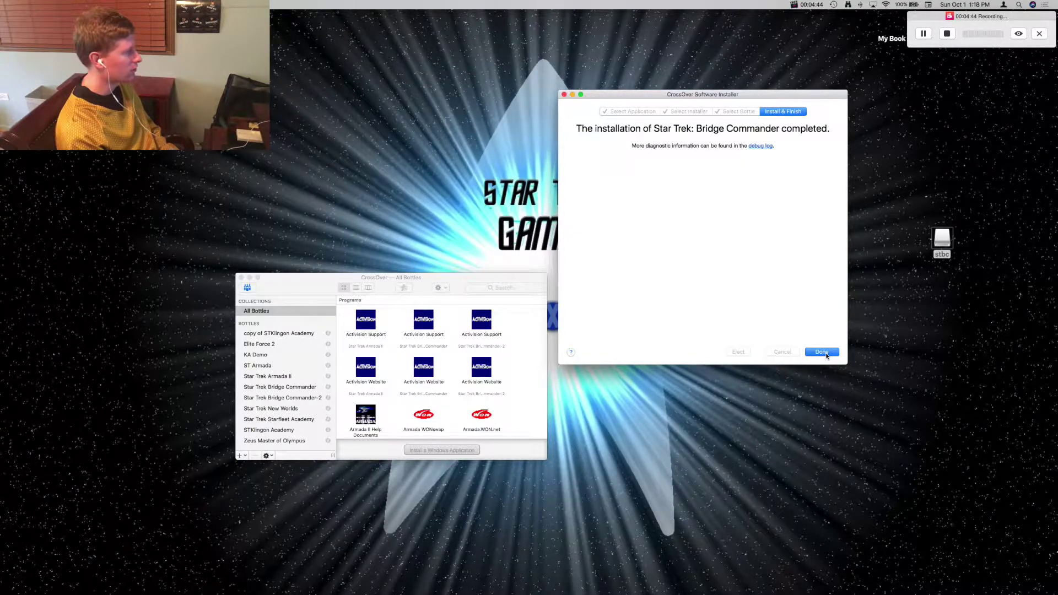
Dismiss the completed Software Installer with Done, returning to All Bottles.
click(823, 353)
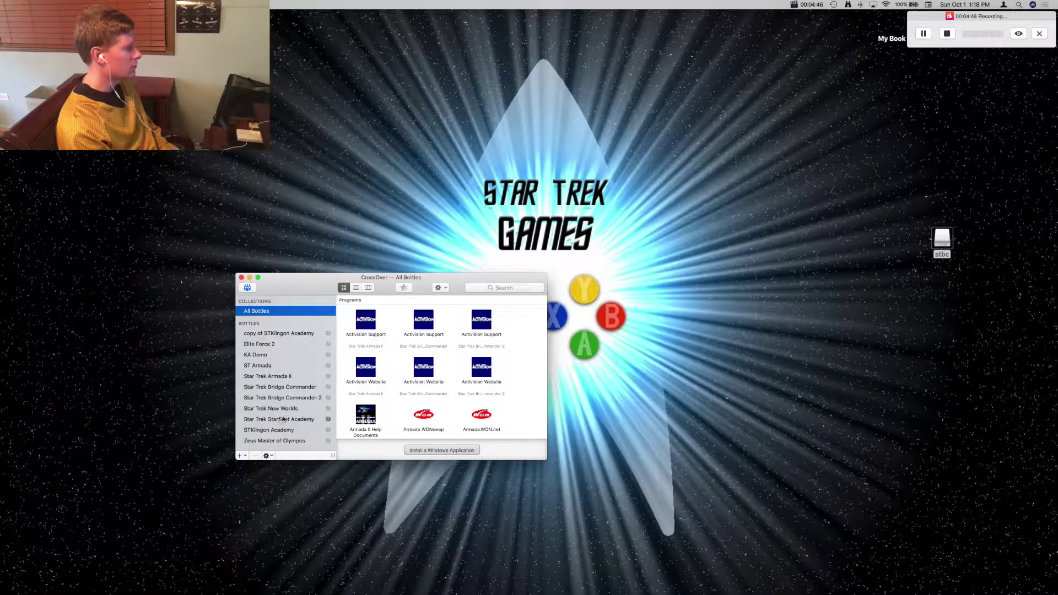